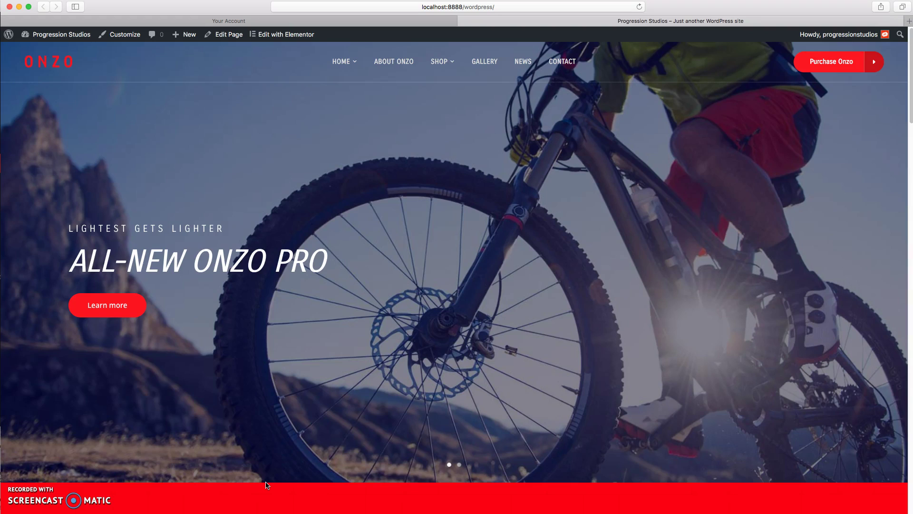
# Go from the home page's SHOP menu to the Shop – Default page.
pyautogui.moveTo(442, 69)
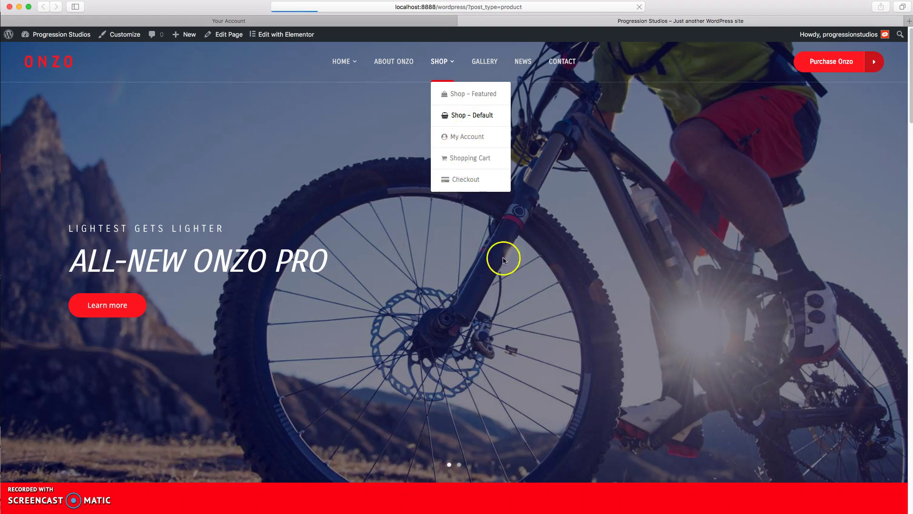
# Browse the two-column product grid and add the Nexxt Gear Shift to the cart.
pyautogui.scroll(-8, 266, 274)
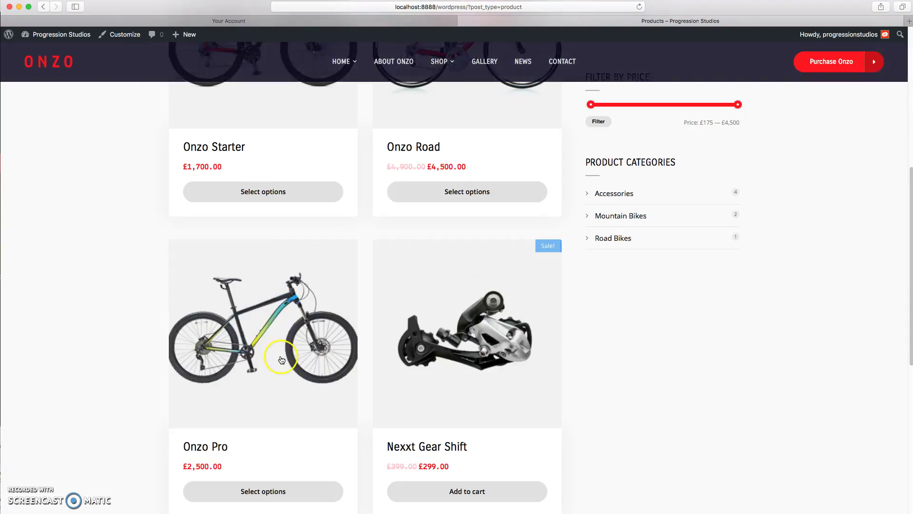
pyautogui.scroll(-6, 281, 360)
pyautogui.scroll(12, 281, 356)
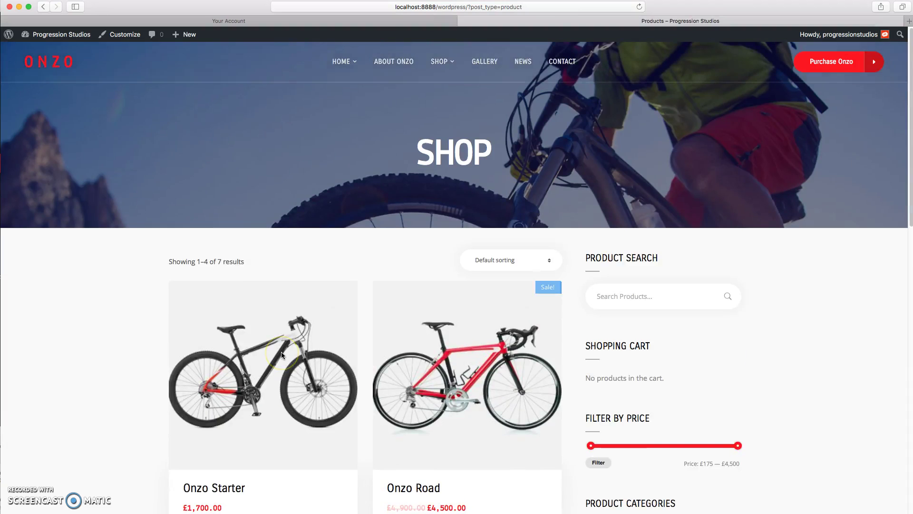
pyautogui.scroll(-8, 281, 352)
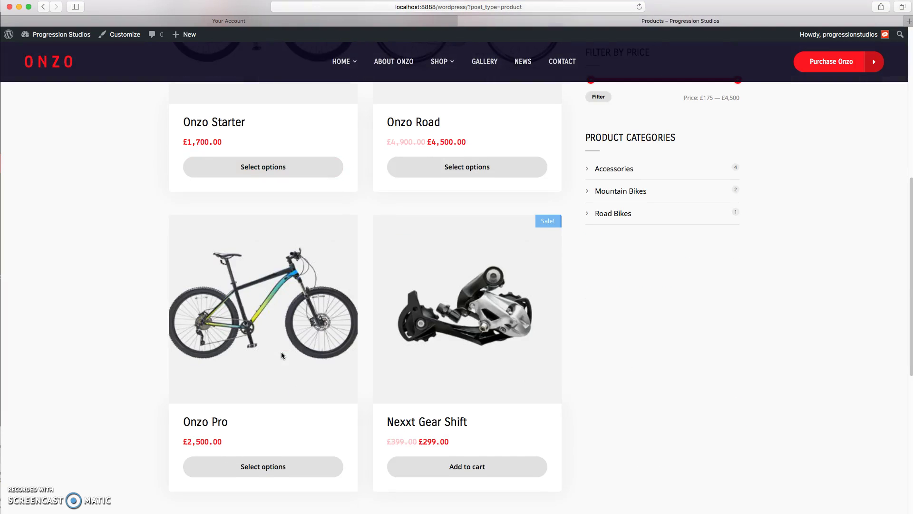
pyautogui.scroll(-2, 281, 352)
pyautogui.click(471, 405)
pyautogui.scroll(9, 453, 415)
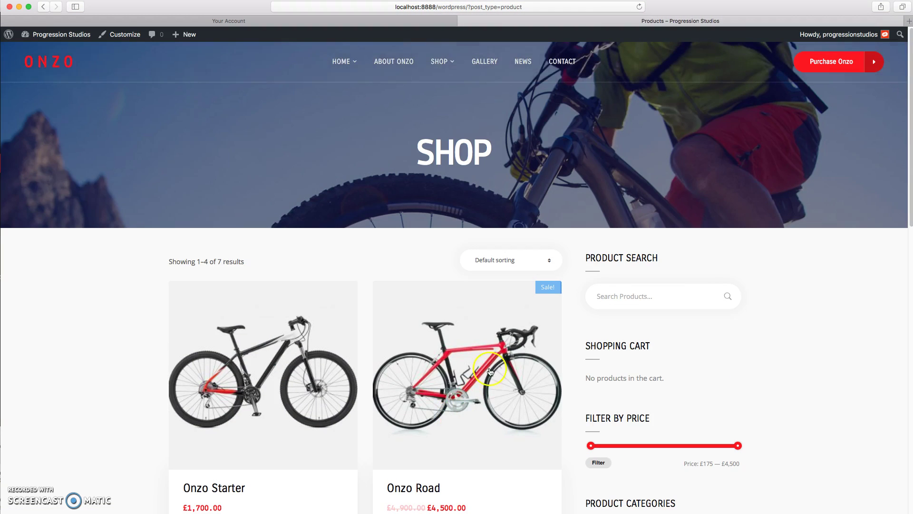
pyautogui.scroll(-3, 448, 455)
pyautogui.scroll(3, 288, 427)
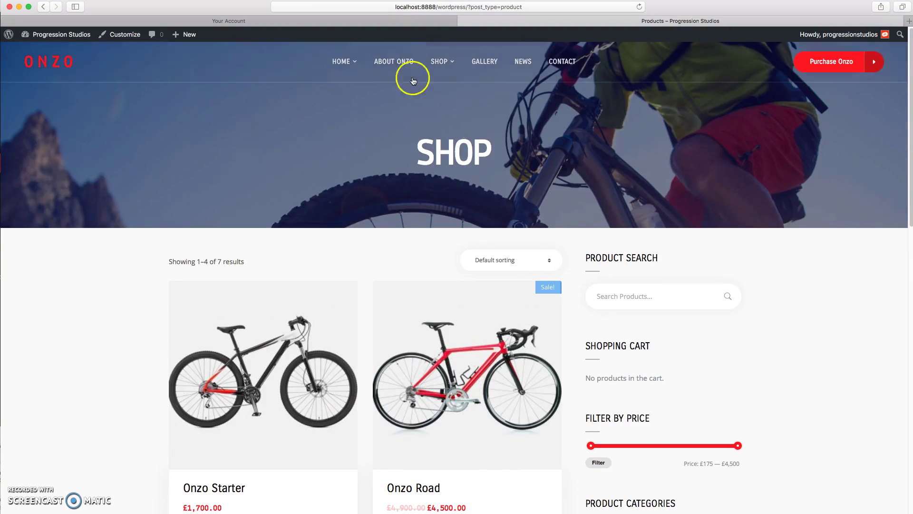
pyautogui.scroll(-8, 249, 283)
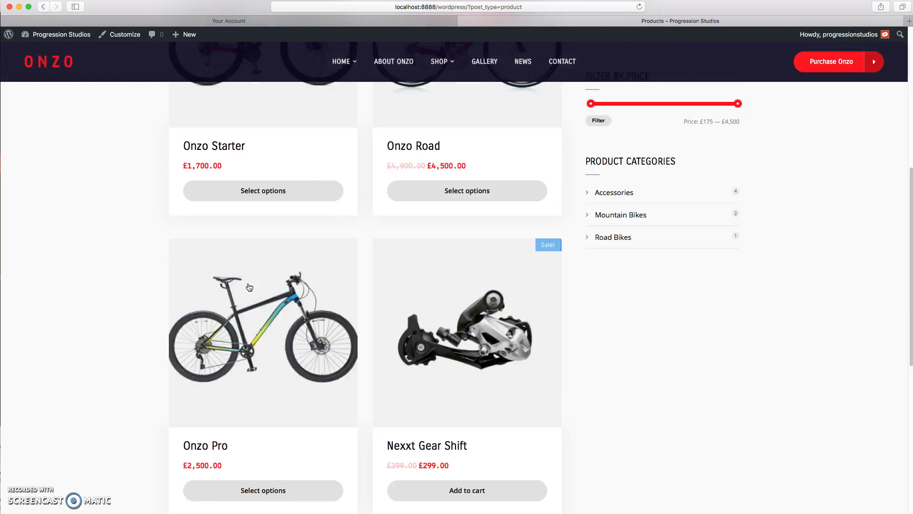
pyautogui.scroll(7, 248, 287)
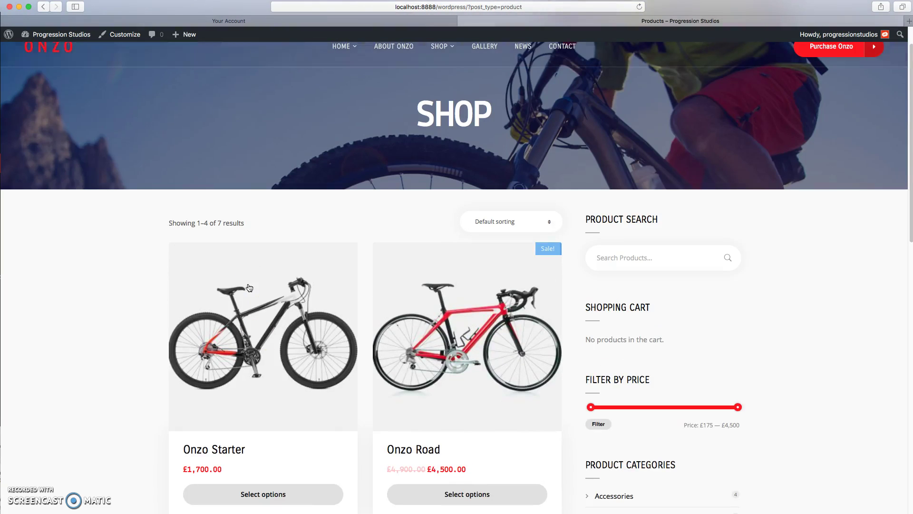
pyautogui.click(129, 37)
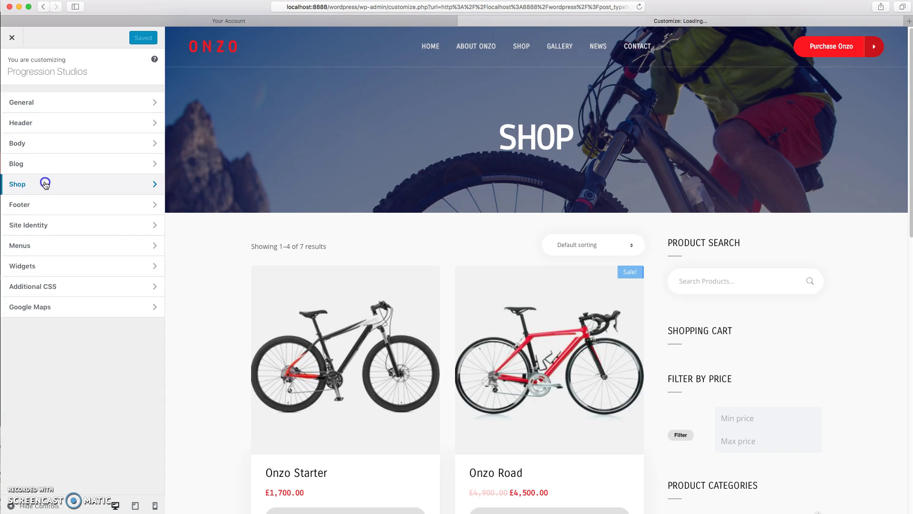
pyautogui.click(45, 182)
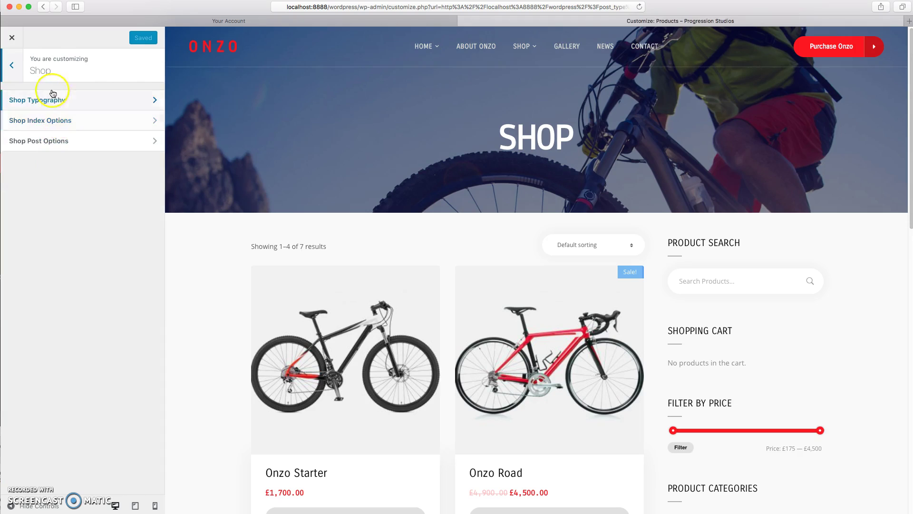
pyautogui.click(57, 122)
pyautogui.click(39, 109)
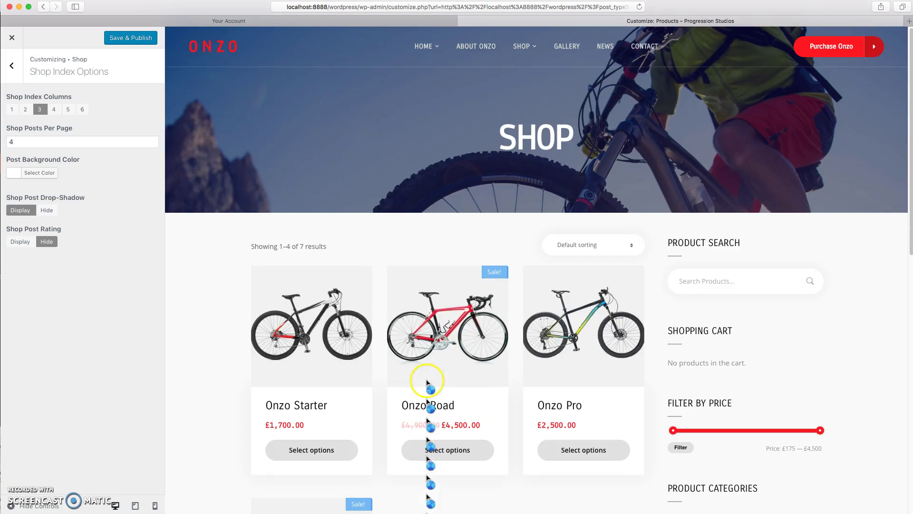
pyautogui.scroll(-7, 523, 391)
pyautogui.scroll(7, 525, 389)
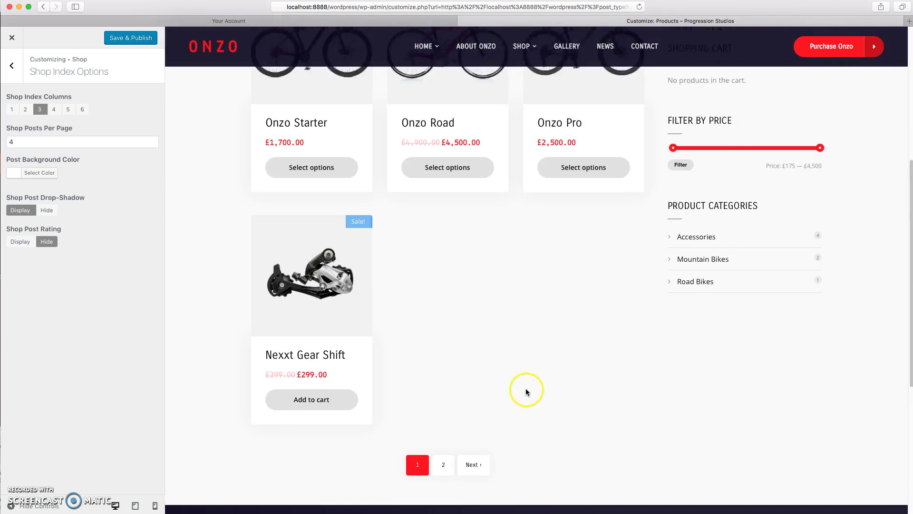
pyautogui.scroll(-7, 456, 327)
pyautogui.scroll(5, 457, 326)
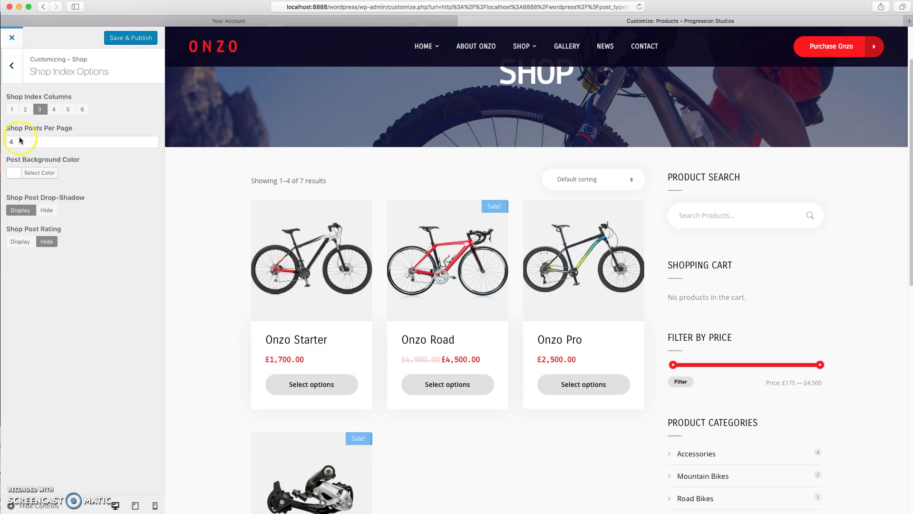
pyautogui.click(17, 246)
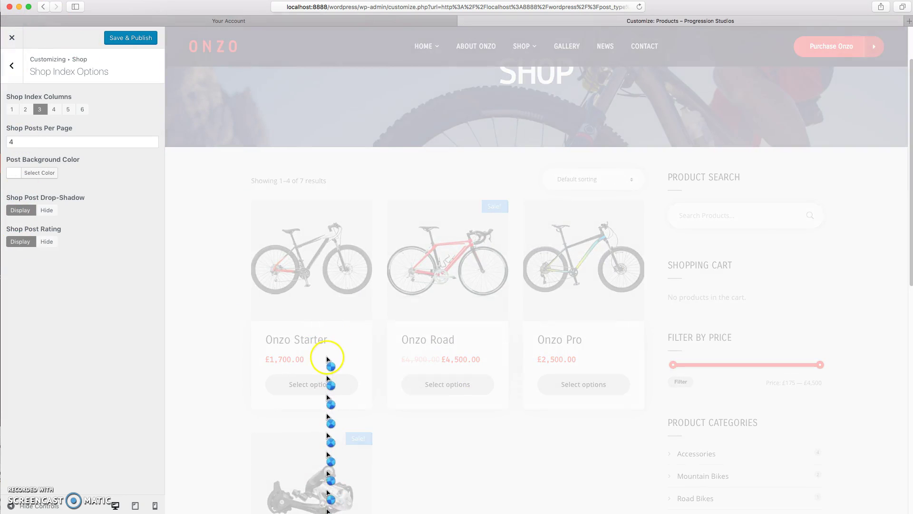
pyautogui.scroll(-5, 449, 326)
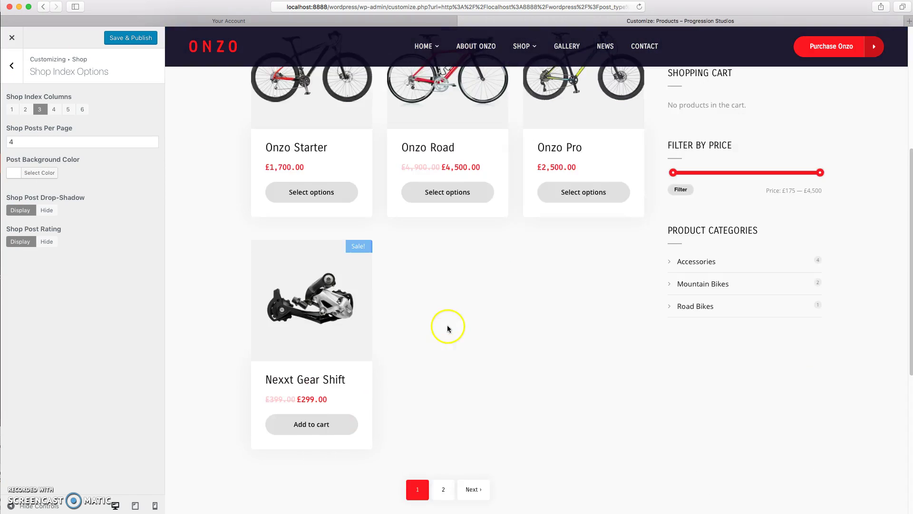
pyautogui.scroll(6, 449, 327)
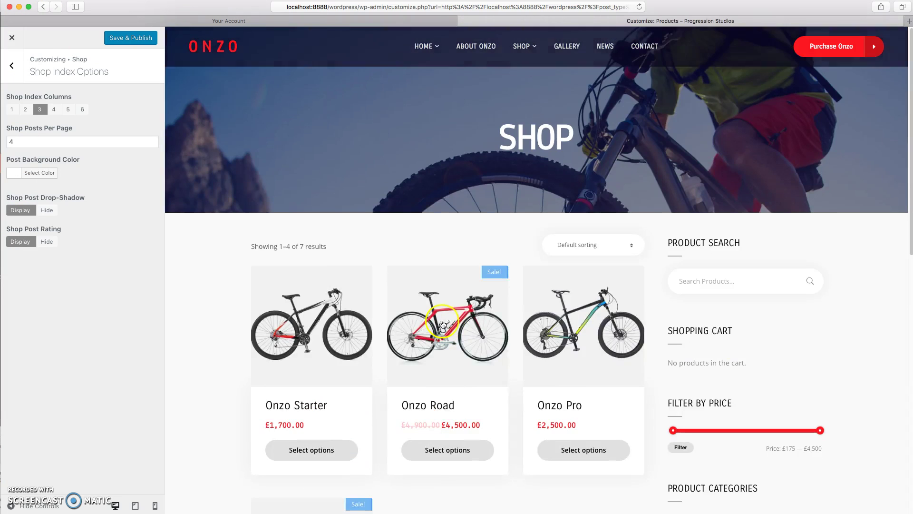
pyautogui.click(14, 38)
pyautogui.click(659, 180)
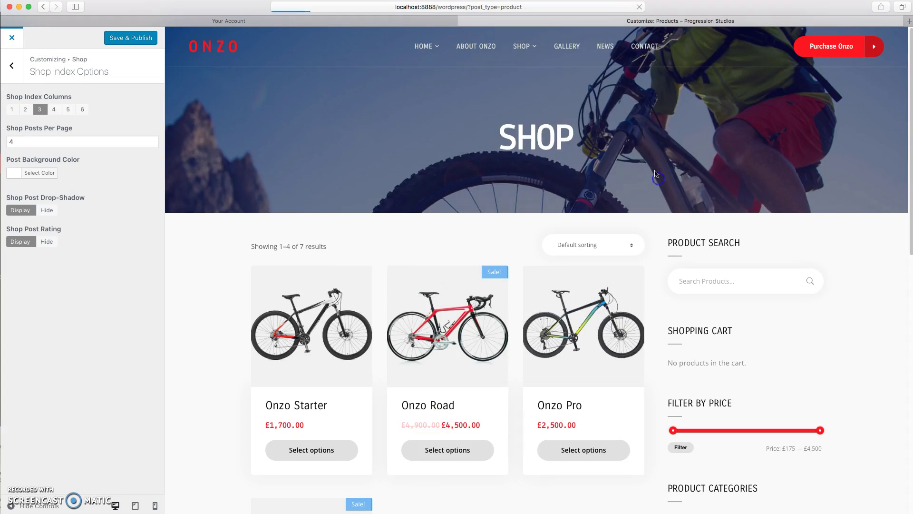
pyautogui.scroll(-4, 479, 263)
pyautogui.scroll(4, 481, 213)
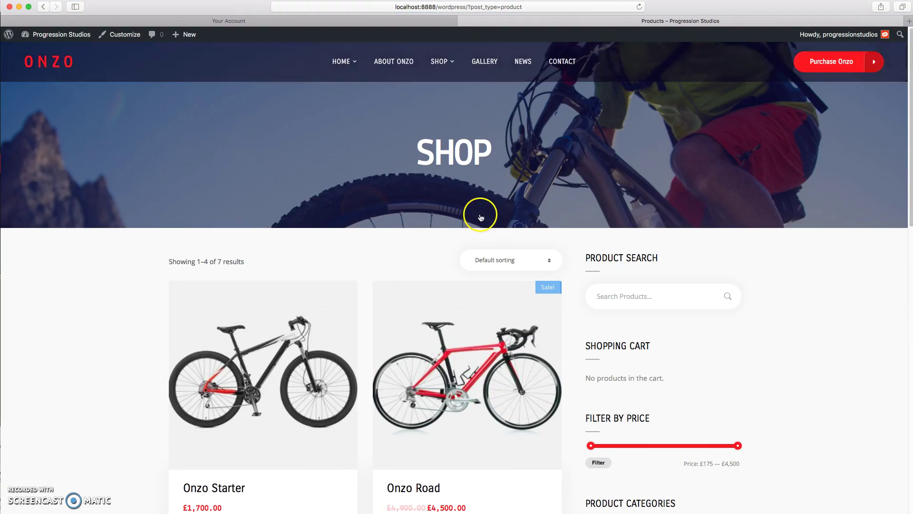
# Scroll down the shop sidebar and open the Accessories product category.
pyautogui.click(658, 292)
pyautogui.scroll(-2, 651, 237)
pyautogui.scroll(-10, 651, 236)
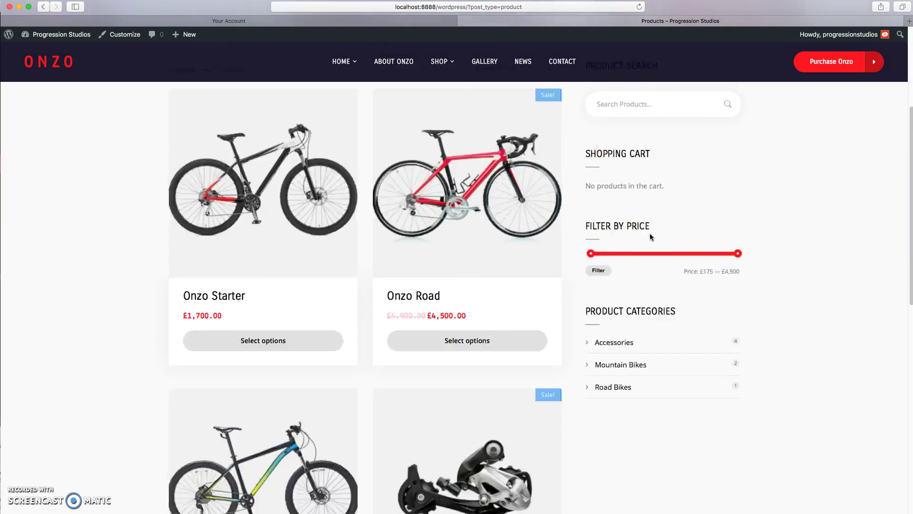
pyautogui.scroll(12, 651, 236)
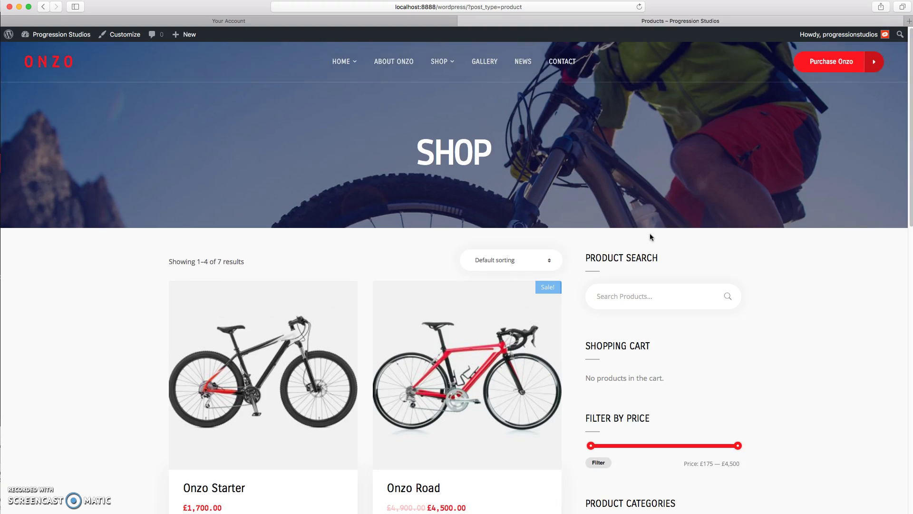
pyautogui.scroll(-3, 566, 294)
pyautogui.click(623, 373)
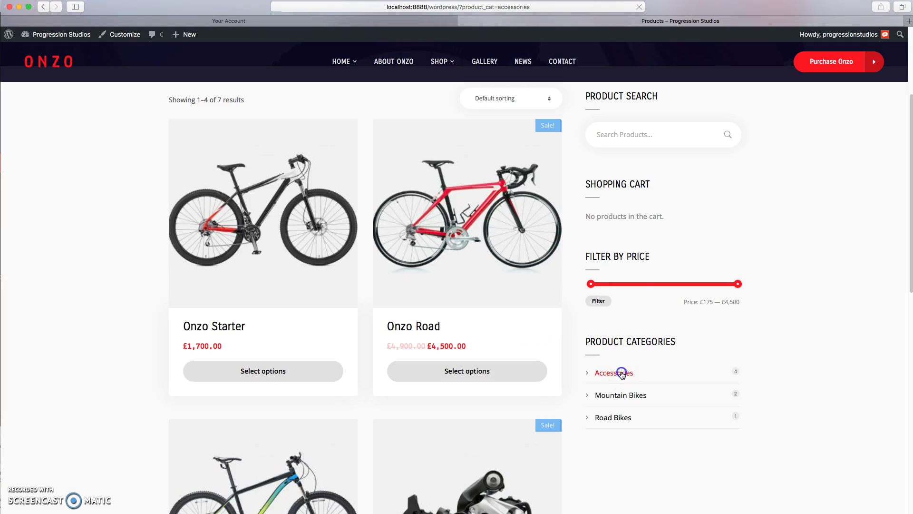
pyautogui.scroll(-4, 248, 163)
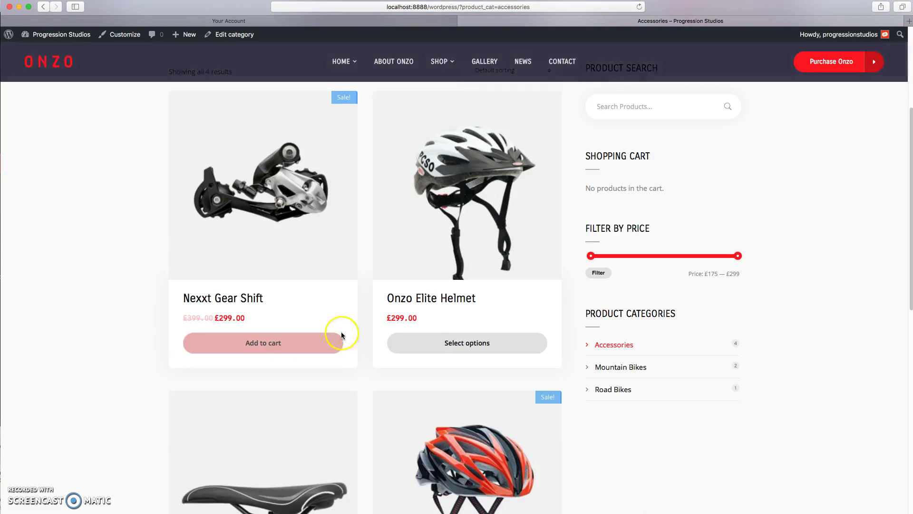
# View the Mountain Bikes category's two bikes, then go to the Shop – Featured page.
pyautogui.click(606, 368)
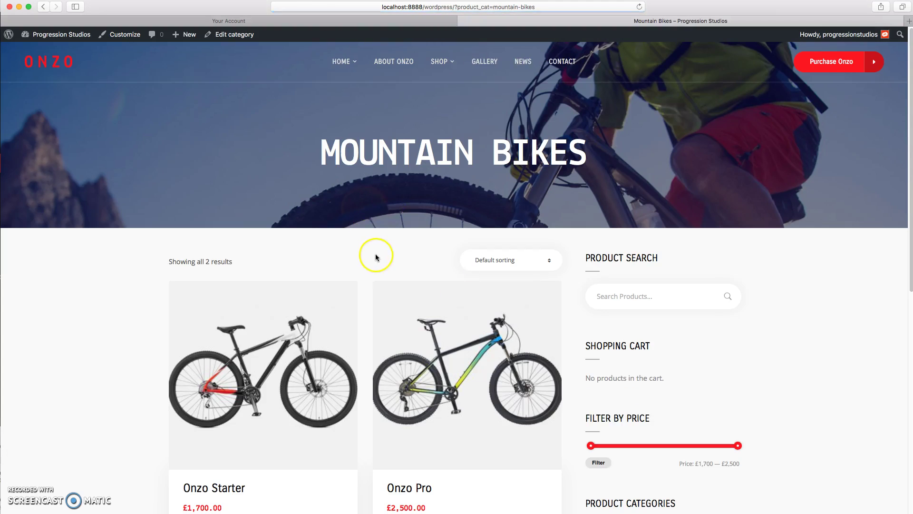
pyautogui.scroll(-4, 375, 253)
pyautogui.scroll(5, 375, 253)
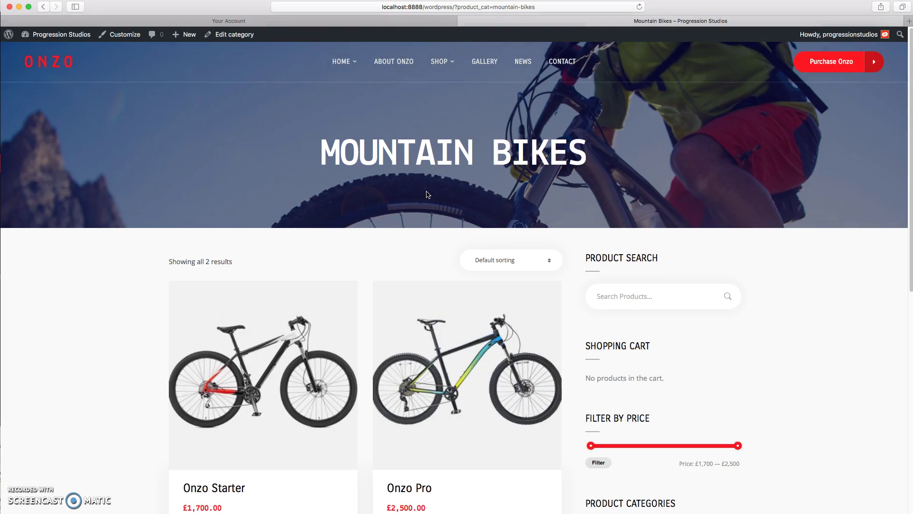
pyautogui.moveTo(444, 59)
pyautogui.click(459, 92)
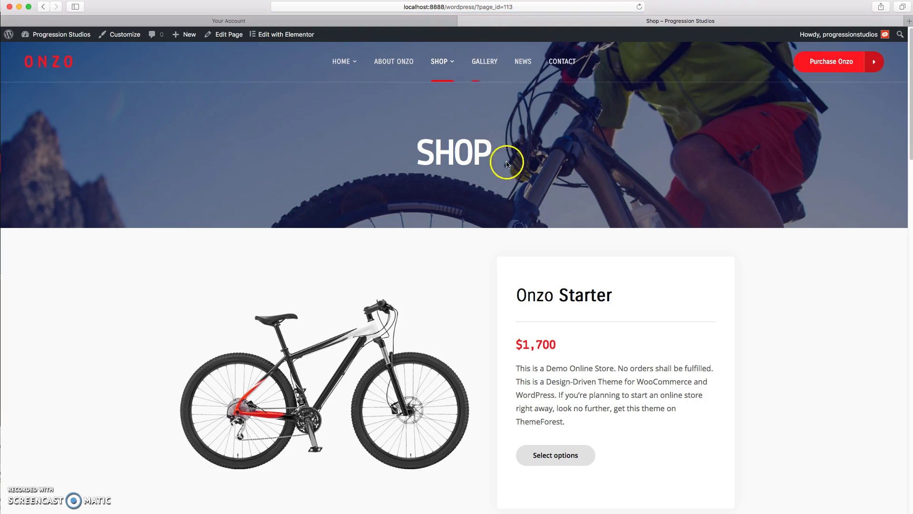
# Review the featured page's bike showcases and three-column accessories grid, then edit it in Elementor.
pyautogui.scroll(-3, 453, 243)
pyautogui.scroll(-15, 569, 355)
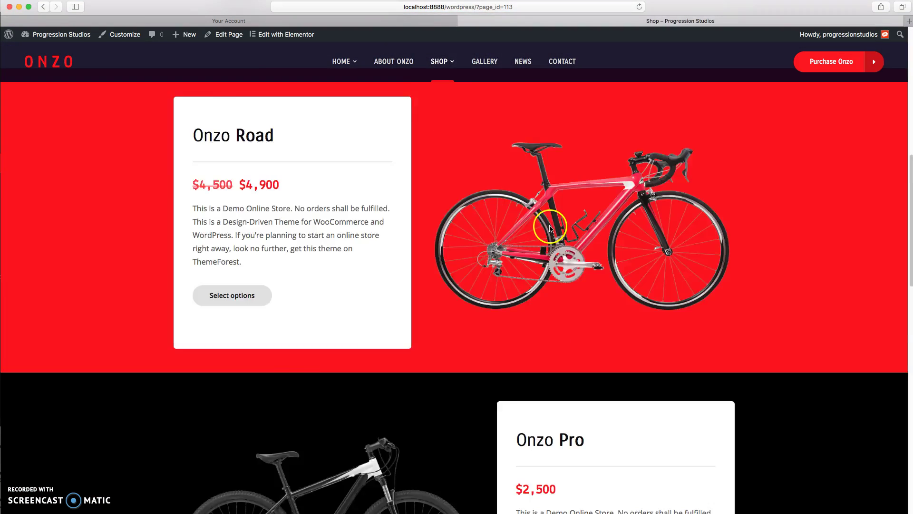
pyautogui.scroll(5, 590, 257)
pyautogui.scroll(-15, 475, 336)
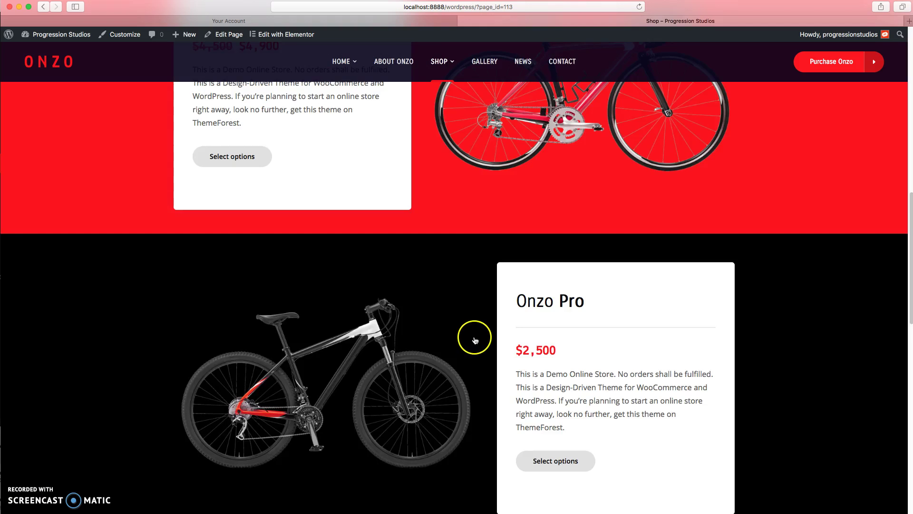
pyautogui.scroll(-3, 472, 322)
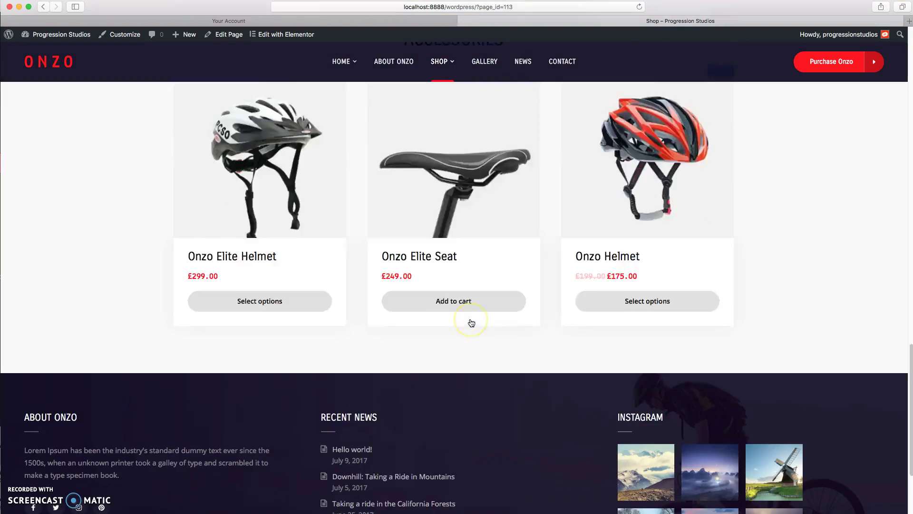
pyautogui.scroll(20, 471, 322)
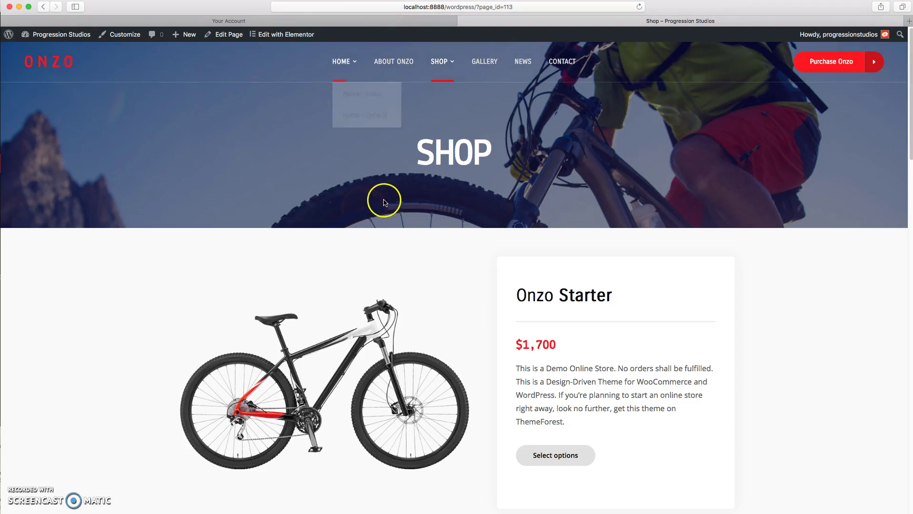
pyautogui.scroll(-4, 440, 204)
pyautogui.scroll(-6, 441, 203)
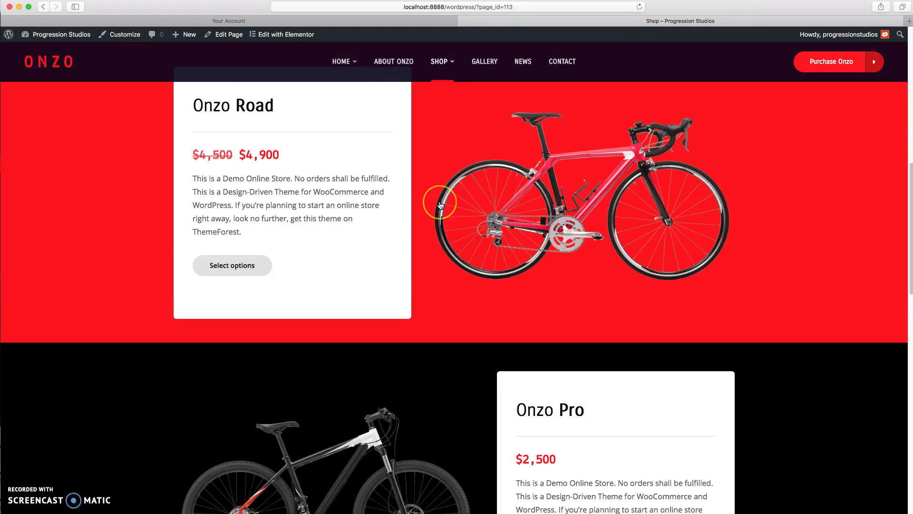
pyautogui.scroll(10, 435, 199)
pyautogui.click(279, 35)
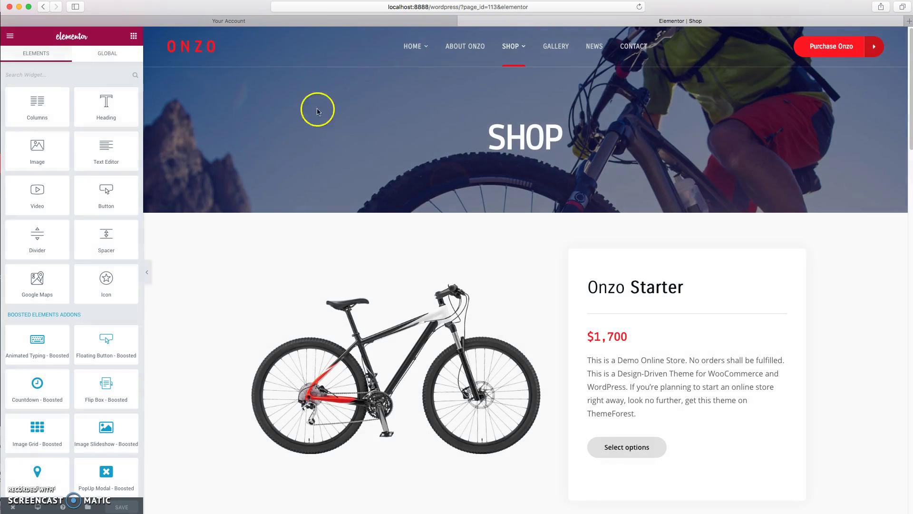
# Select the Onzo Starter image and heading, then open the $1,700 price heading's settings.
pyautogui.scroll(-3, 452, 337)
pyautogui.scroll(1, 534, 302)
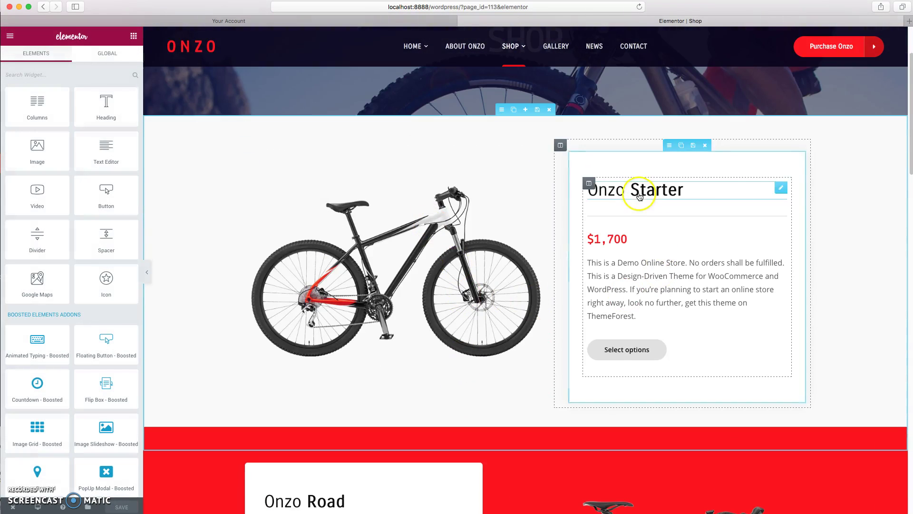
pyautogui.click(418, 271)
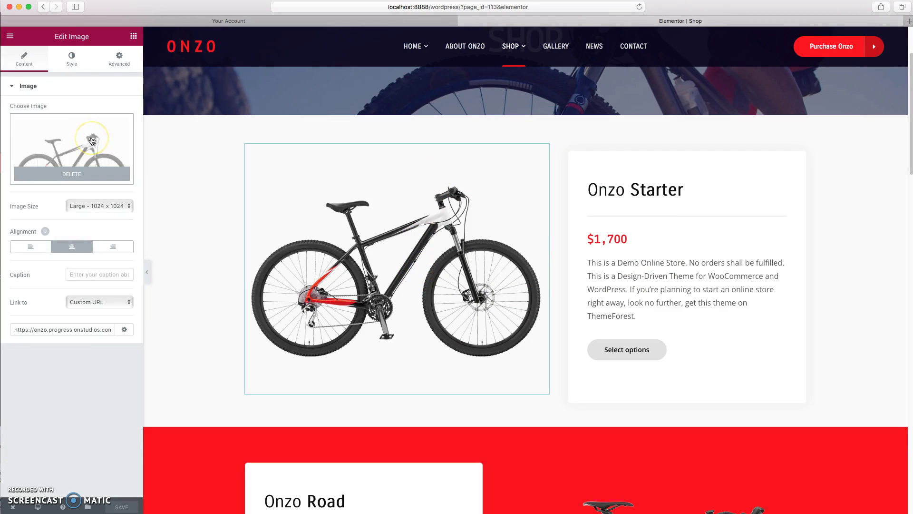
pyautogui.click(623, 195)
pyautogui.click(624, 236)
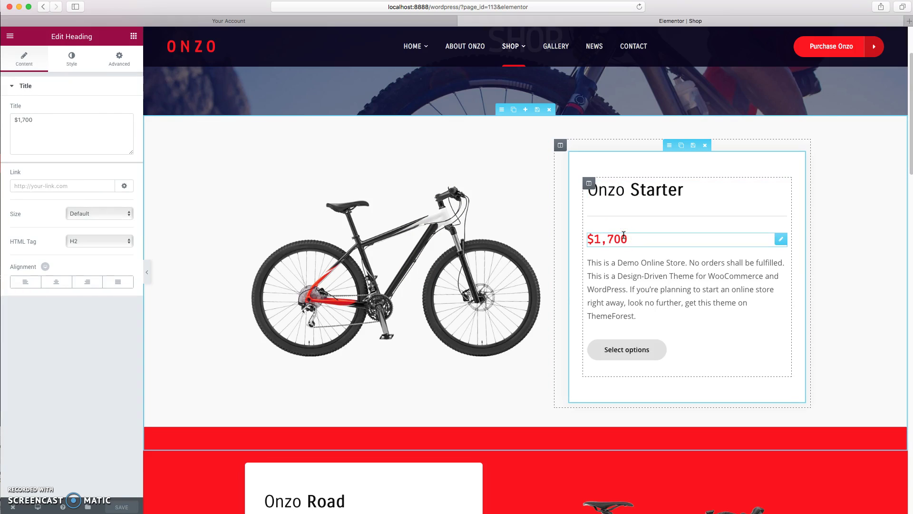
# Select the Onzo Starter Add to Cart button and keep Onzo Starter as its product.
pyautogui.click(690, 350)
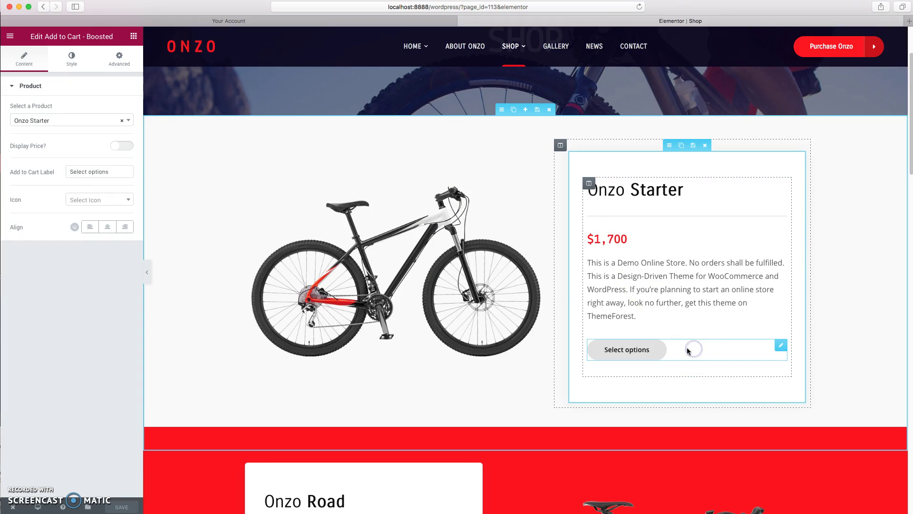
pyautogui.click(84, 121)
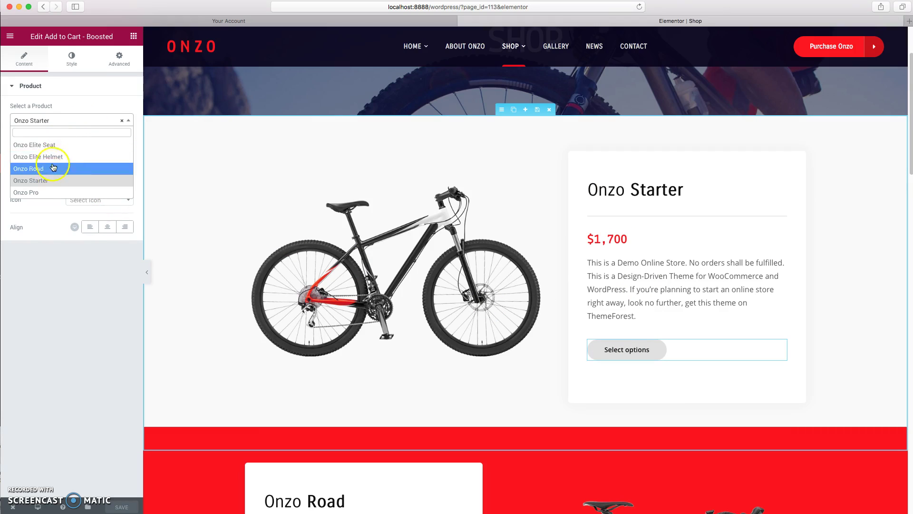
pyautogui.click(65, 123)
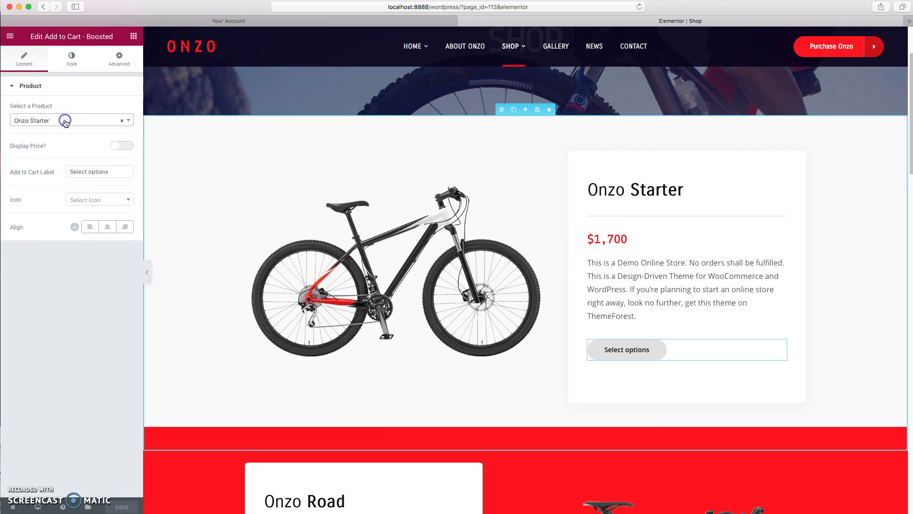
pyautogui.click(107, 118)
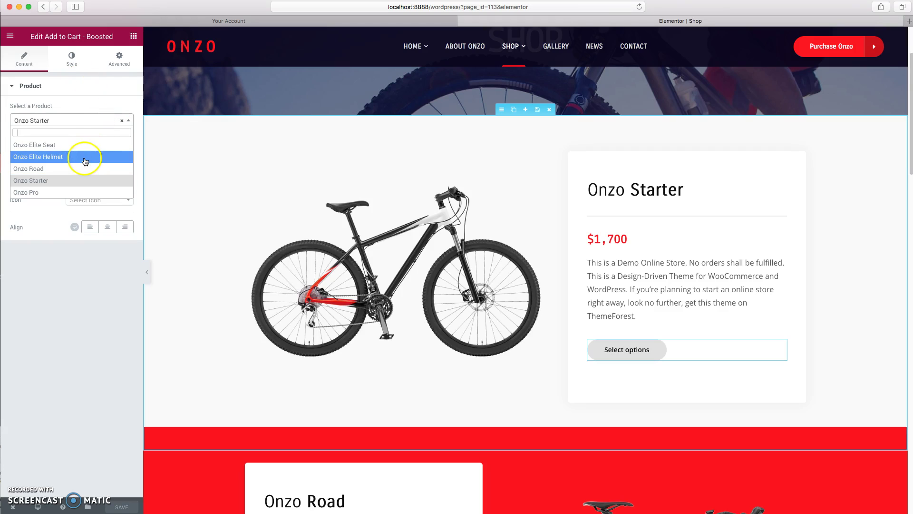
pyautogui.click(90, 123)
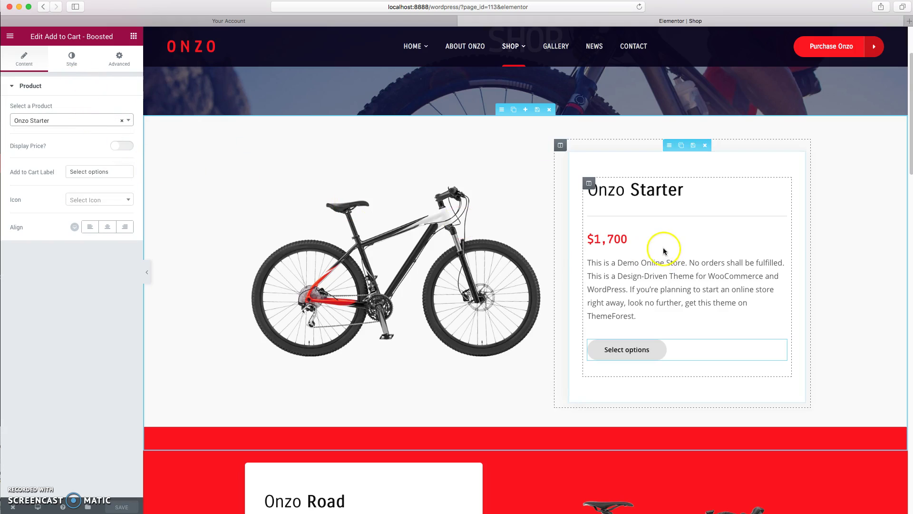
pyautogui.scroll(-5, 666, 248)
pyautogui.click(71, 125)
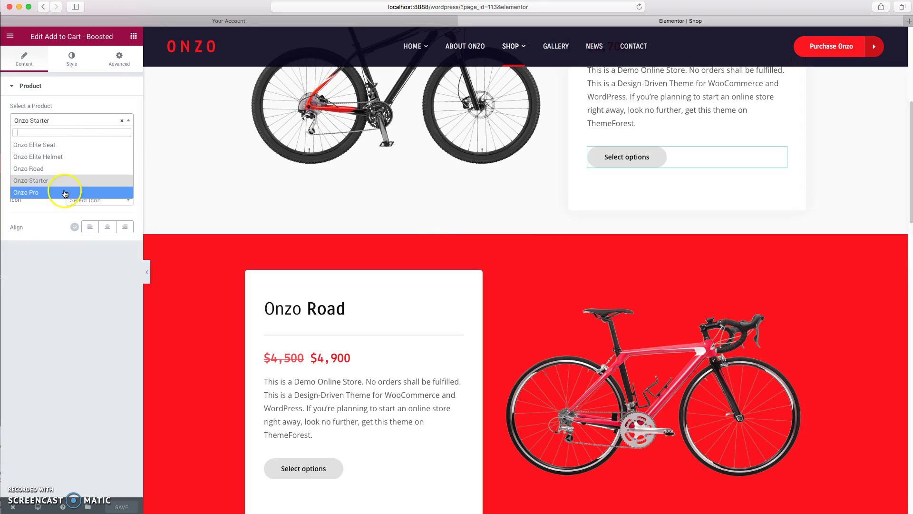
pyautogui.click(107, 123)
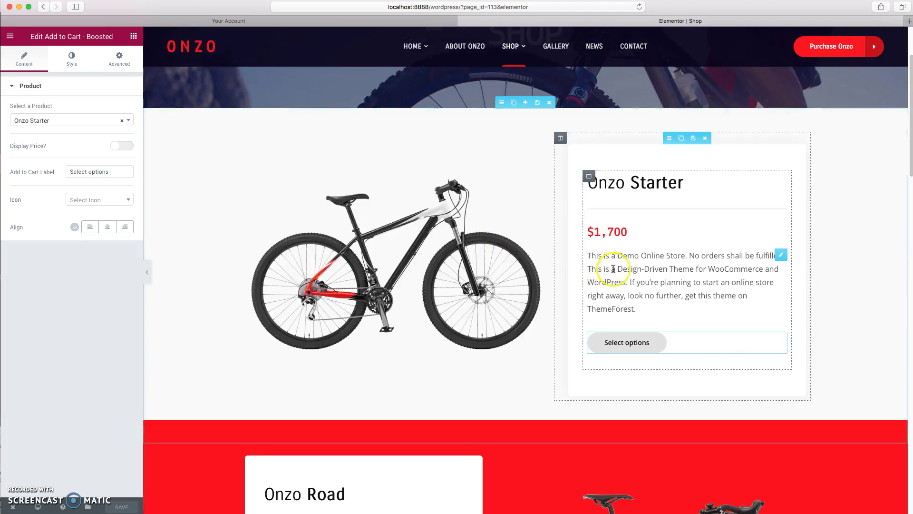
# Scroll down the page to the Accessories section.
pyautogui.scroll(-3, 515, 206)
pyautogui.scroll(-10, 357, 265)
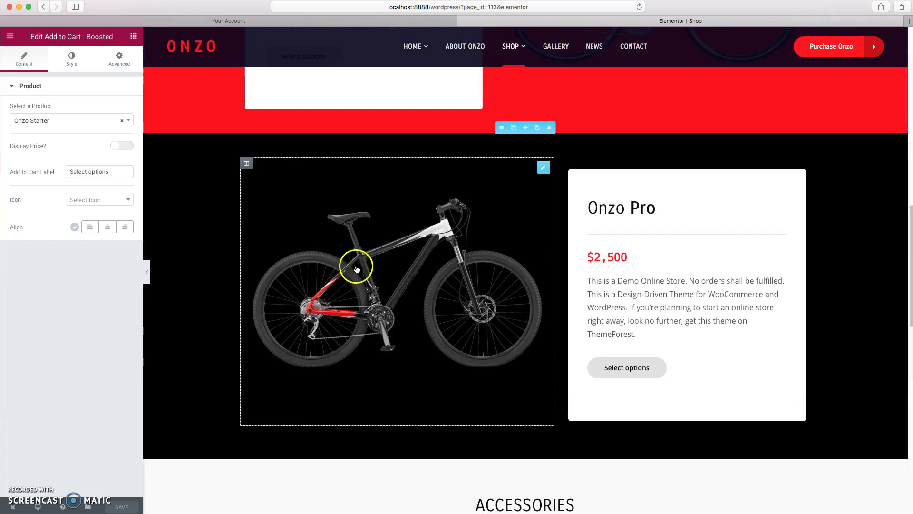
pyautogui.scroll(-8, 433, 361)
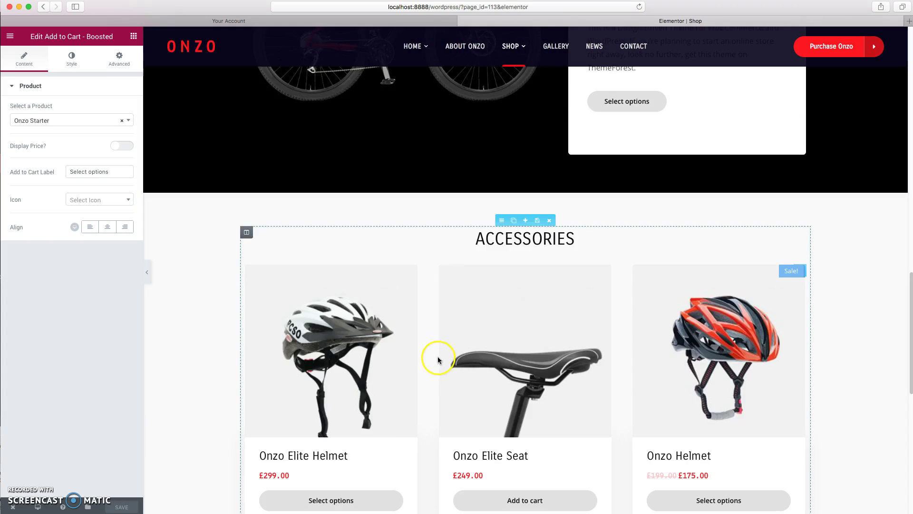
pyautogui.scroll(3, 428, 348)
pyautogui.scroll(2, 523, 380)
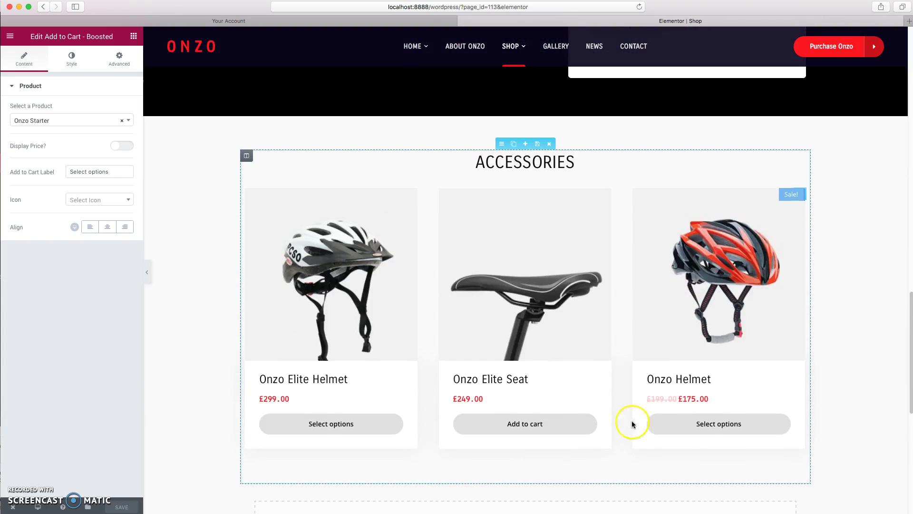
# Set the Accessories products widget to 2 Columns with a Product Count of 2.
pyautogui.click(625, 272)
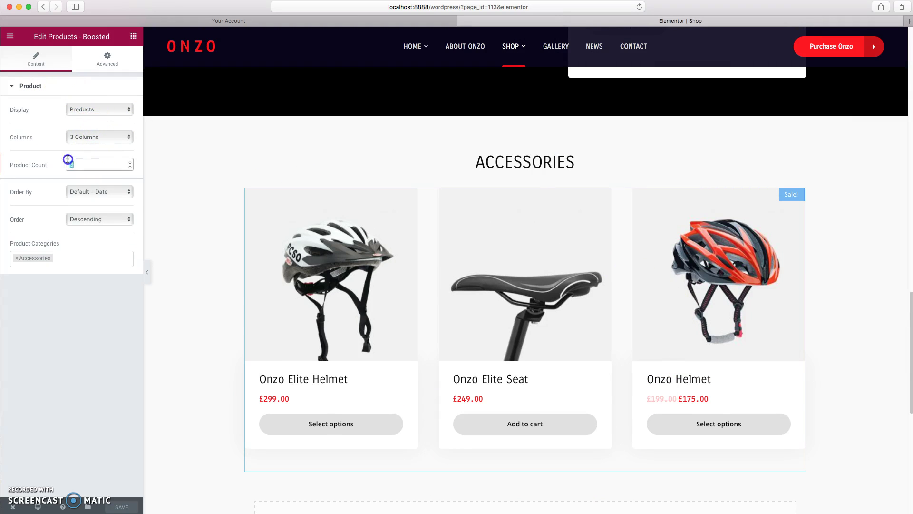
pyautogui.write('4')
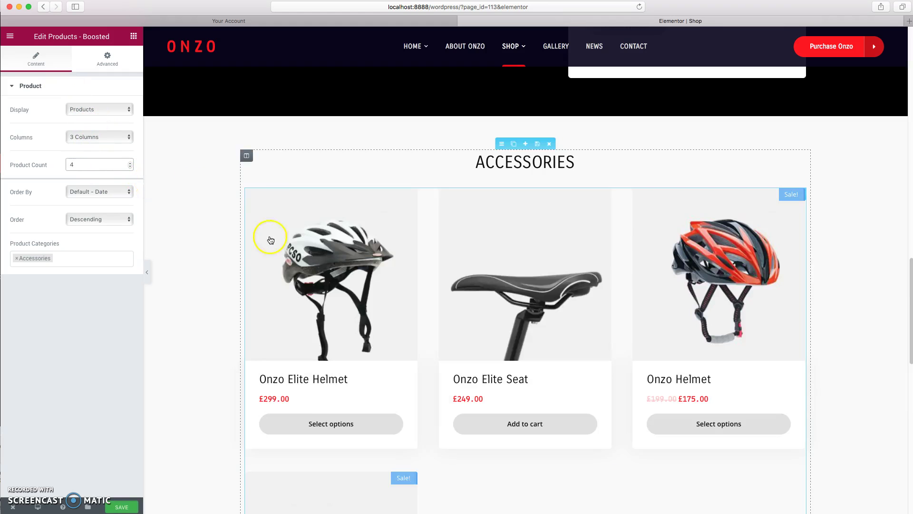
pyautogui.scroll(-4, 360, 260)
pyautogui.scroll(2, 347, 320)
pyautogui.press('BackSpace')
pyautogui.write('3')
pyautogui.click(82, 137)
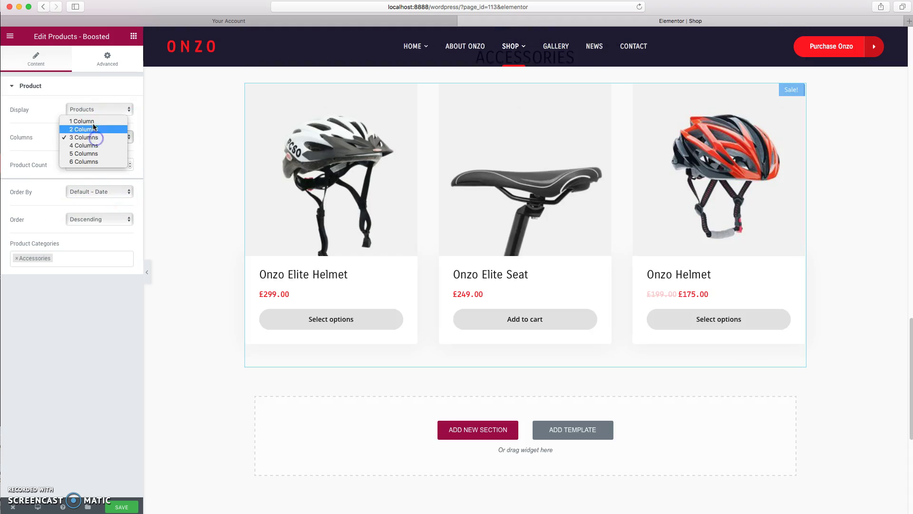
pyautogui.click(83, 155)
pyautogui.doubleClick(67, 165)
pyautogui.write('2')
pyautogui.scroll(3, 480, 265)
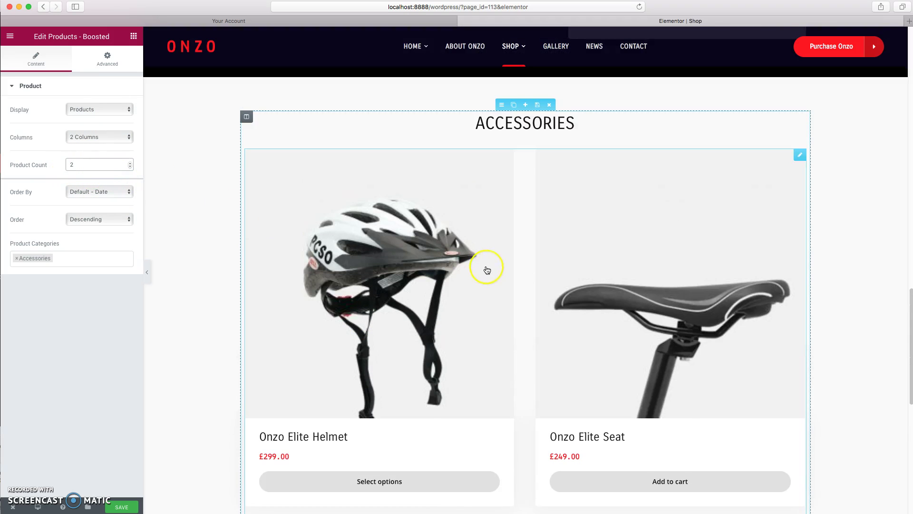
pyautogui.scroll(15, 392, 338)
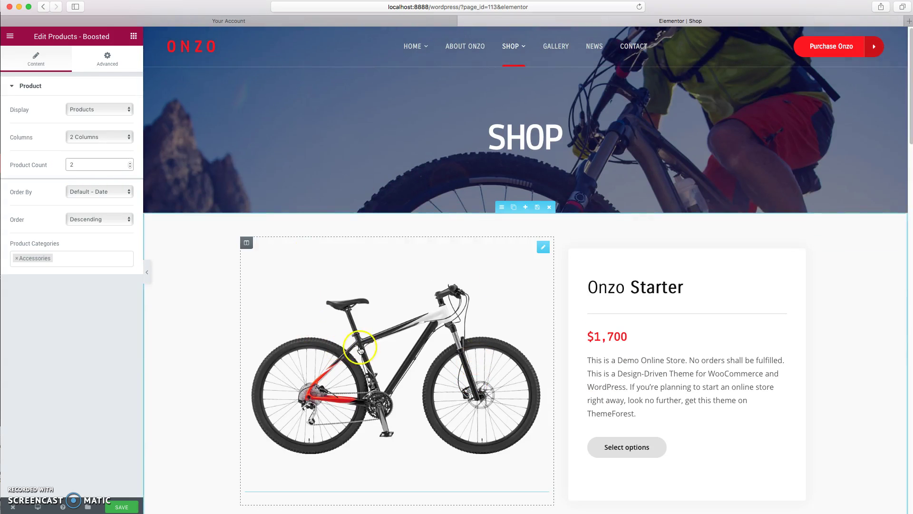
# Check the two-product Accessories layout, then bring up the editor's exit menu.
pyautogui.scroll(-10, 363, 347)
pyautogui.scroll(-15, 364, 347)
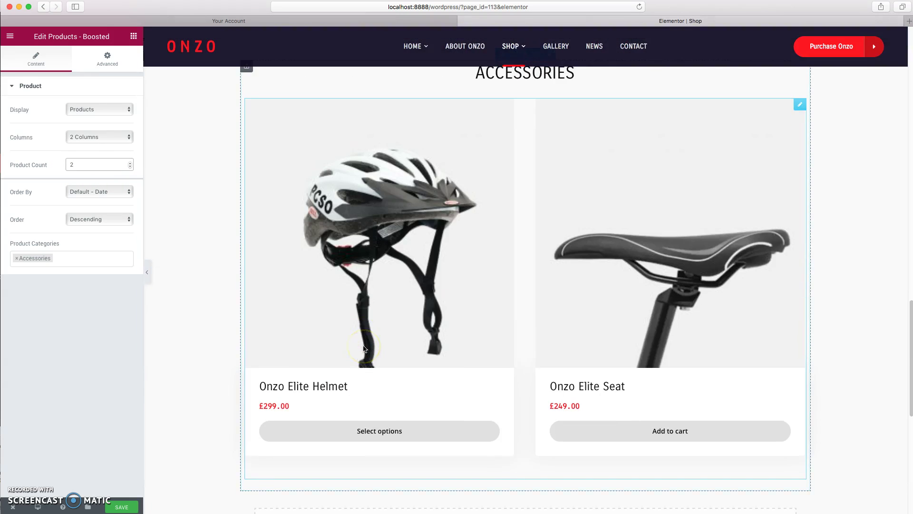
pyautogui.scroll(12, 444, 422)
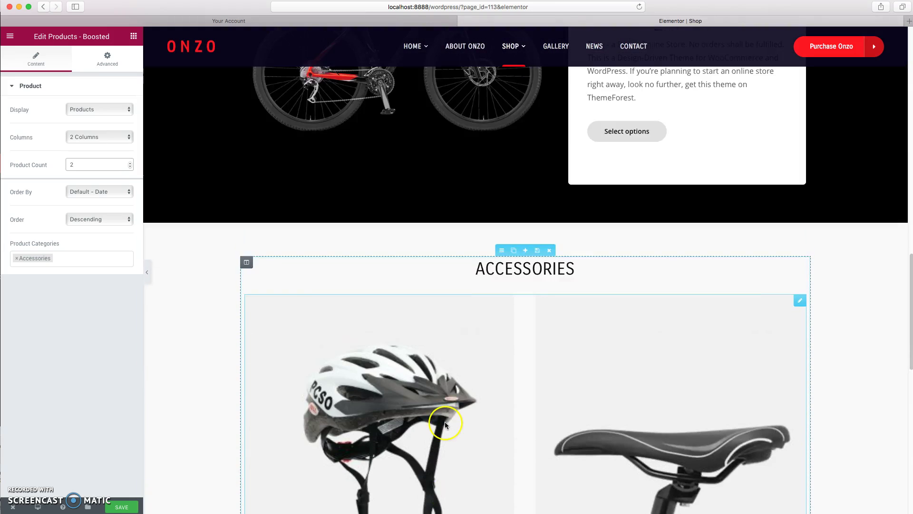
pyautogui.scroll(12, 446, 425)
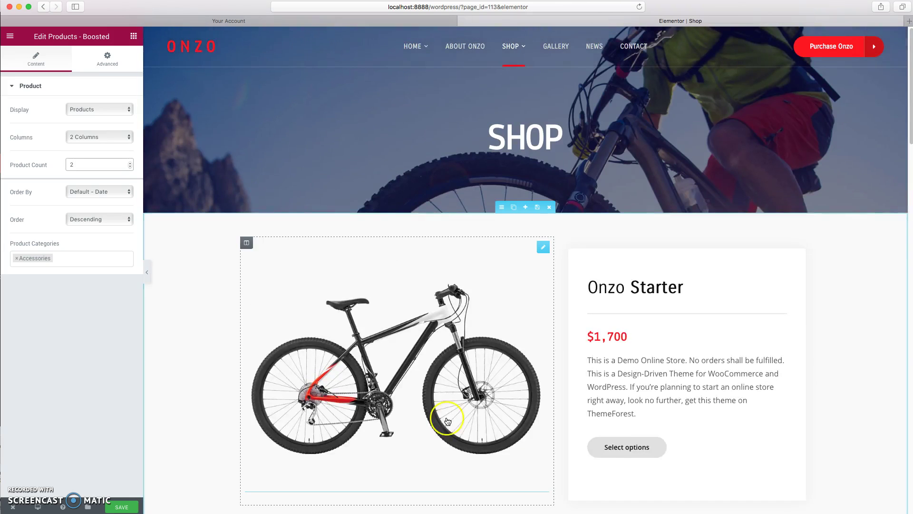
pyautogui.scroll(-9, 458, 265)
pyautogui.scroll(-10, 469, 362)
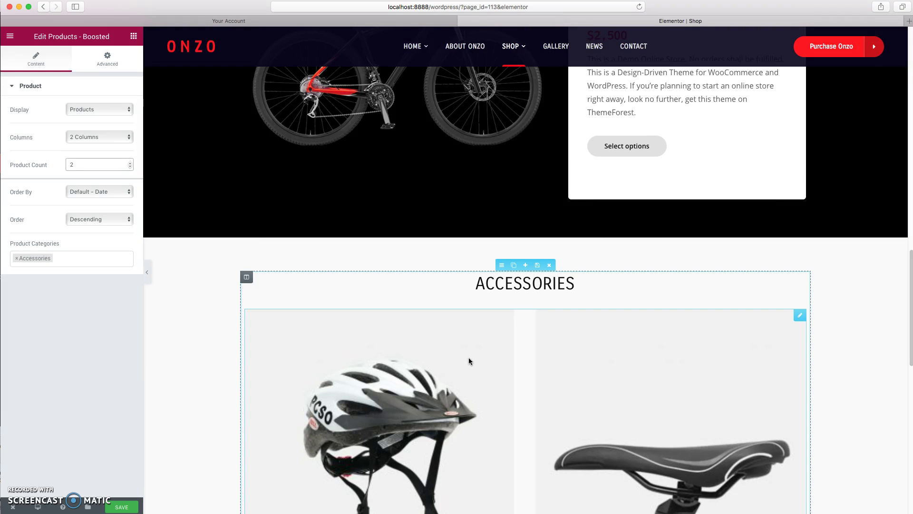
pyautogui.scroll(-5, 469, 361)
pyautogui.click(17, 502)
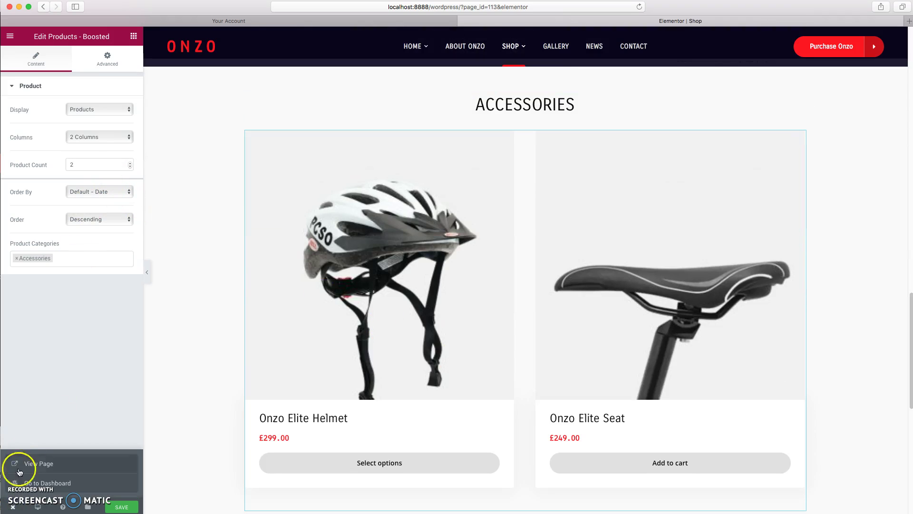
# View the edited page live, browse the default shop listing, then return to the Dashboard.
pyautogui.click(33, 463)
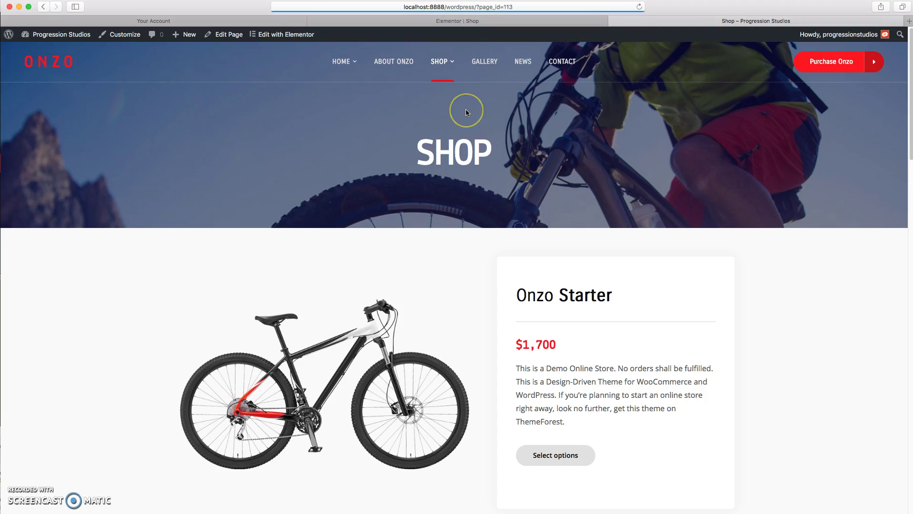
pyautogui.moveTo(442, 62)
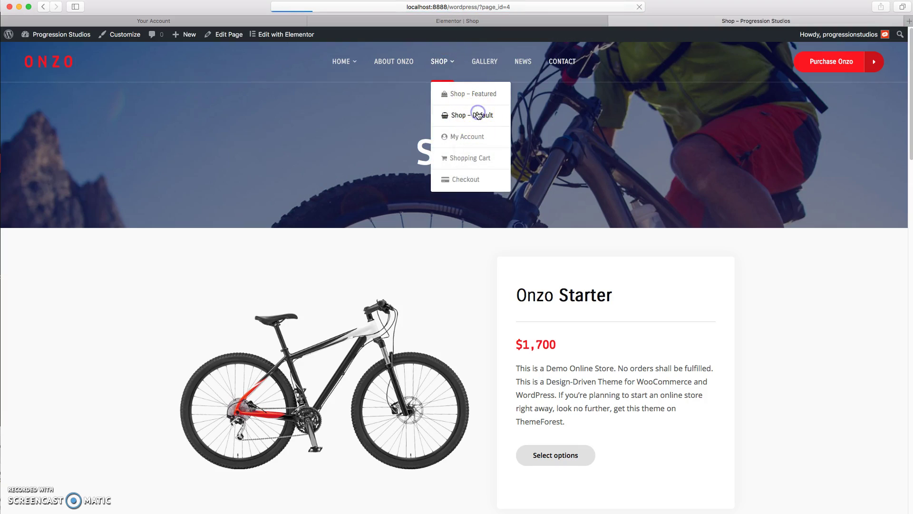
pyautogui.scroll(-5, 267, 262)
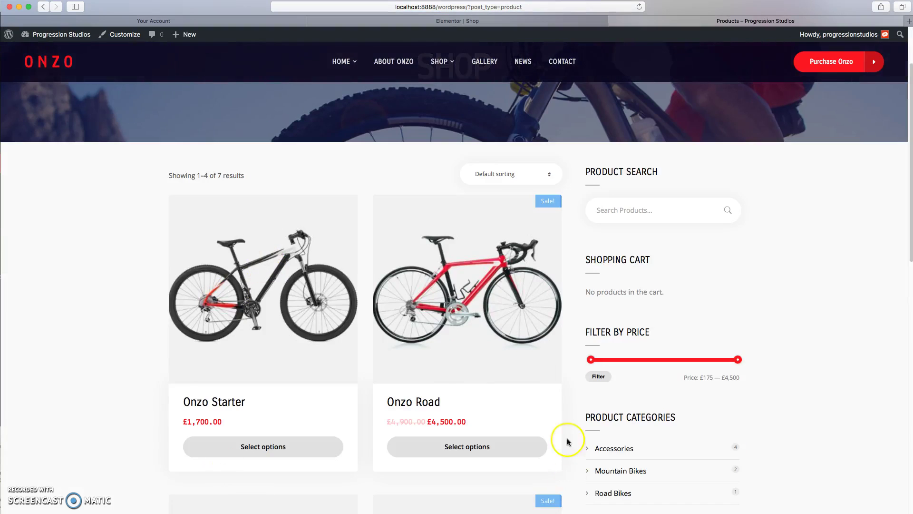
pyautogui.scroll(6, 473, 393)
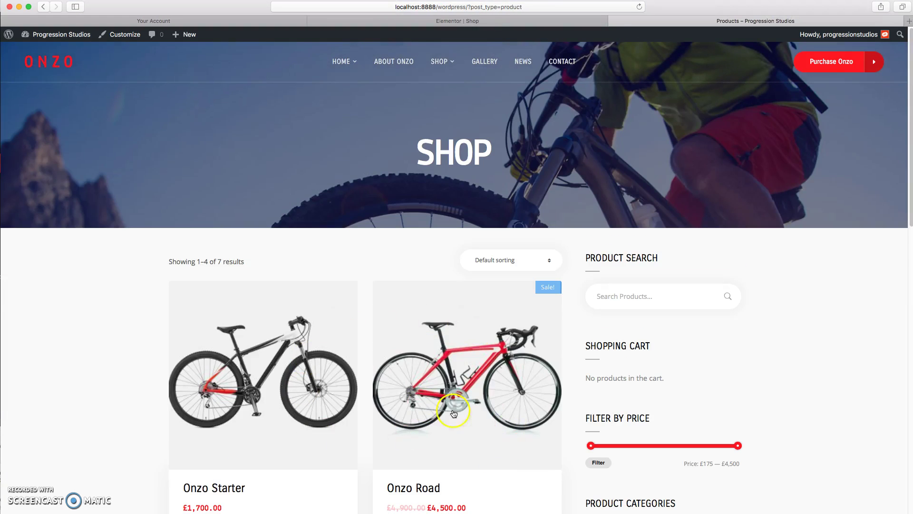
pyautogui.click(74, 38)
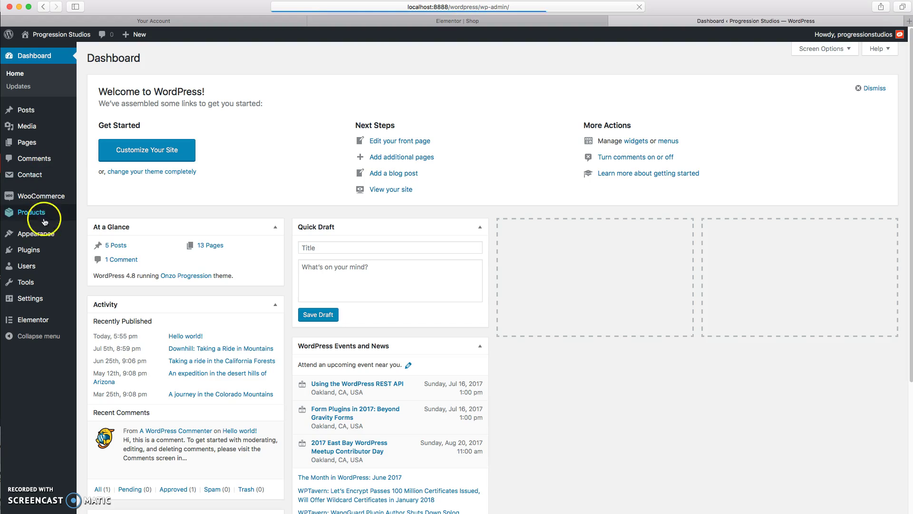
# Open the Products list, then return to the site and open Shop – Featured.
pyautogui.click(38, 216)
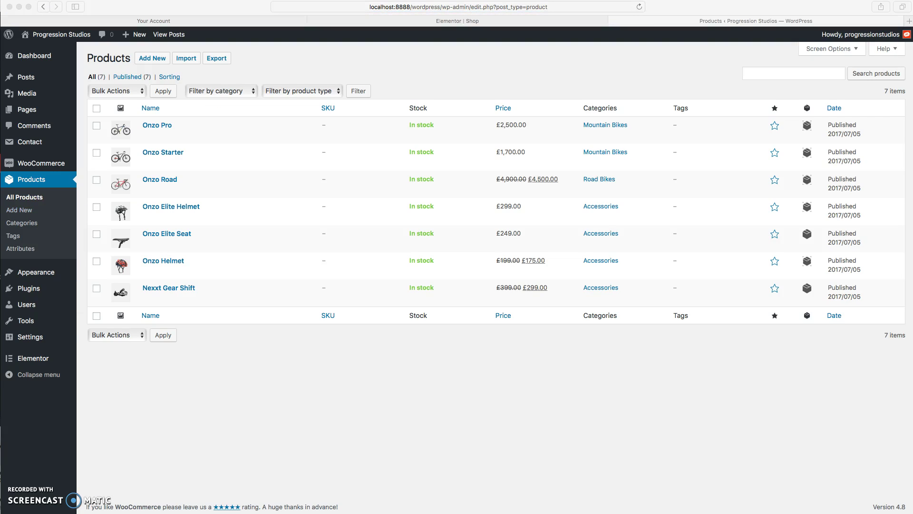
pyautogui.click(433, 394)
pyautogui.click(47, 34)
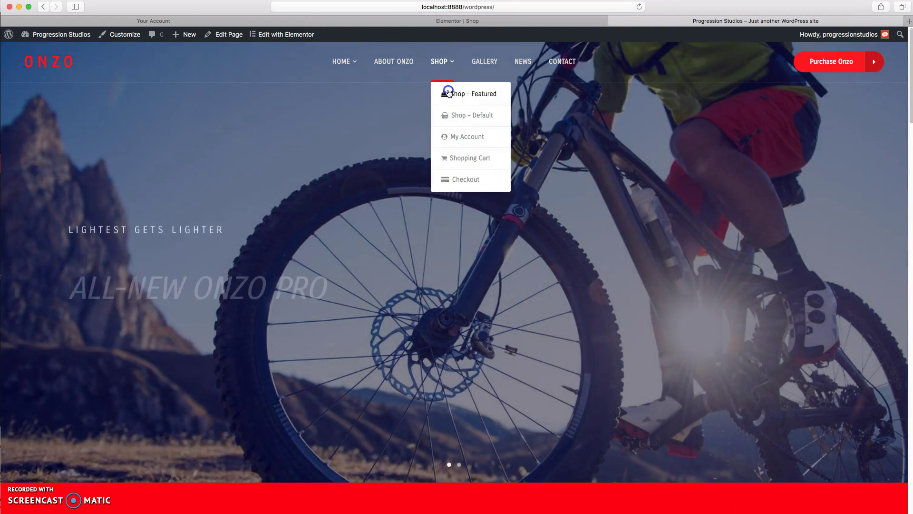
pyautogui.click(448, 93)
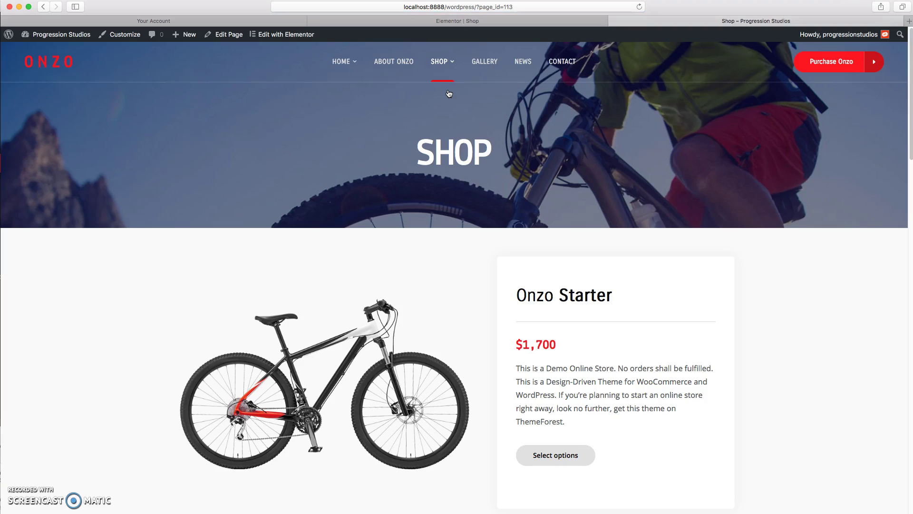